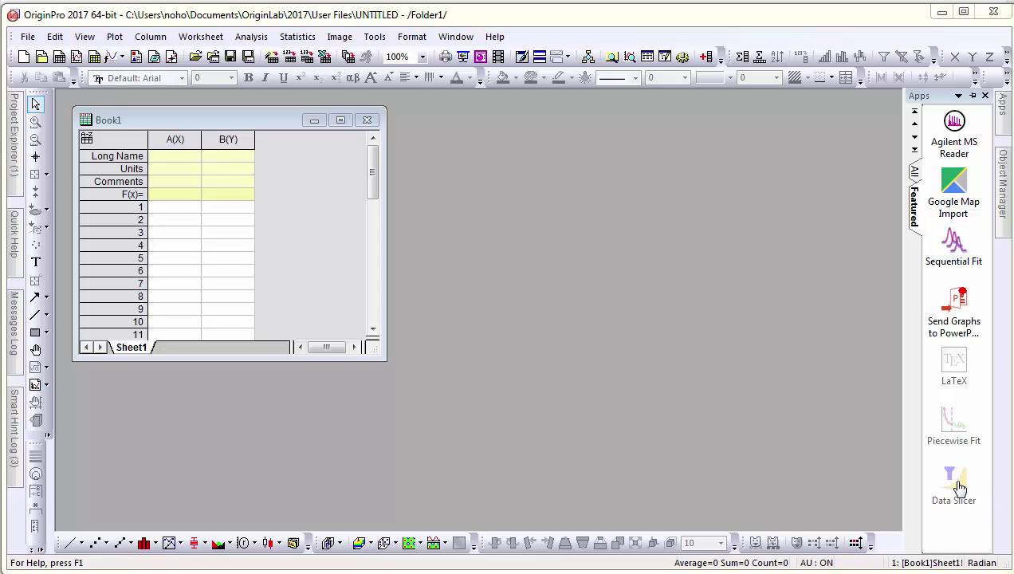
- Bring up the Data Slicer app's shortcut menu from its Apps gallery icon
right_click(960, 487)
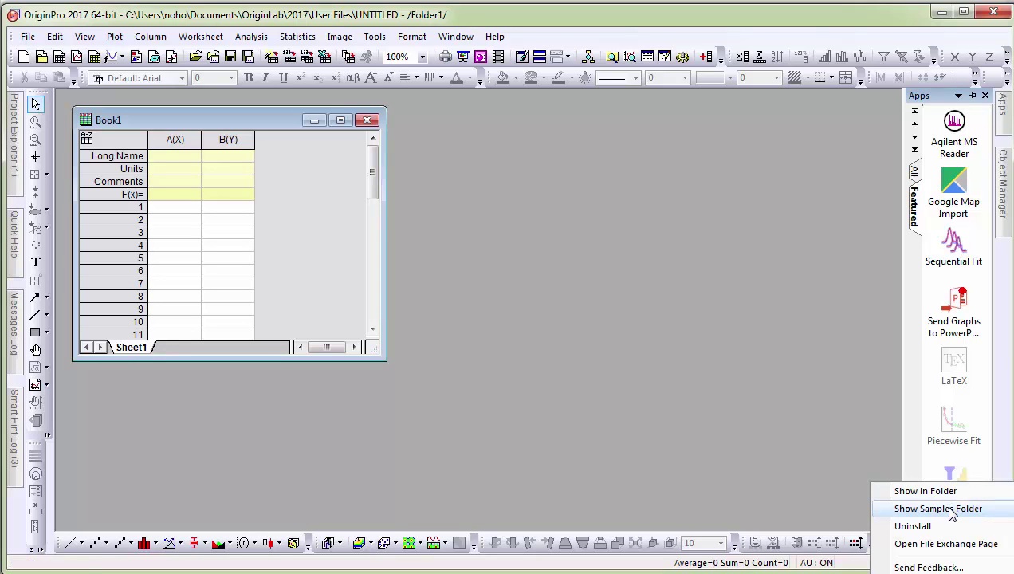
- Load the world population sample from the Samples folder and bring Graph1 to the front
click(937, 509)
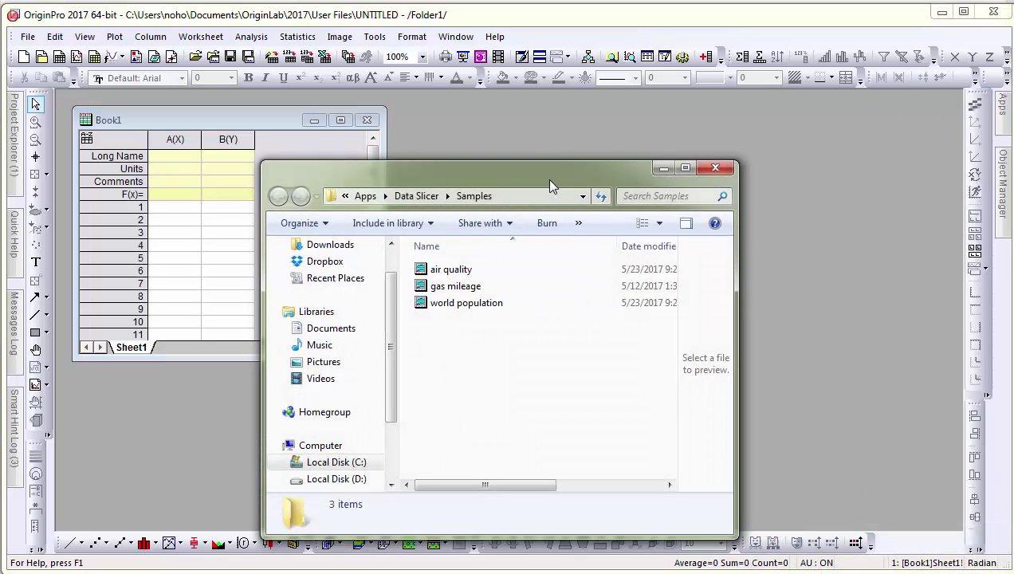
click(487, 309)
drag(488, 309, 806, 259)
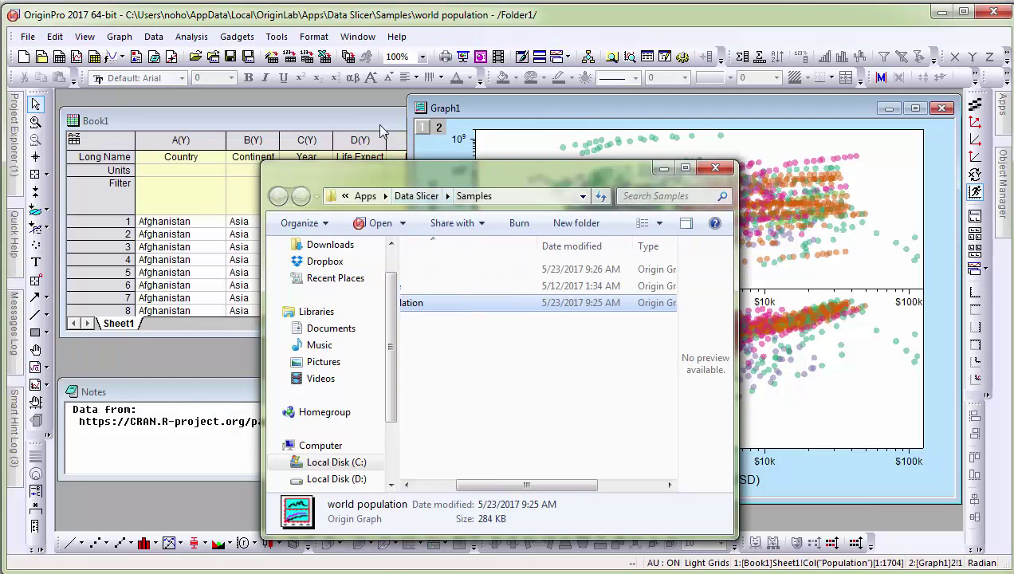
click(365, 121)
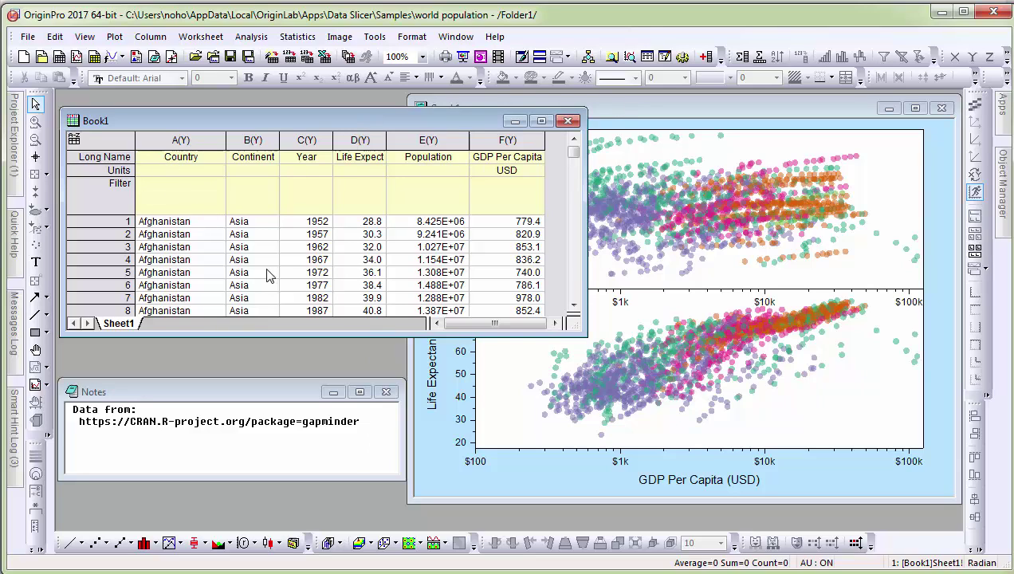
click(652, 110)
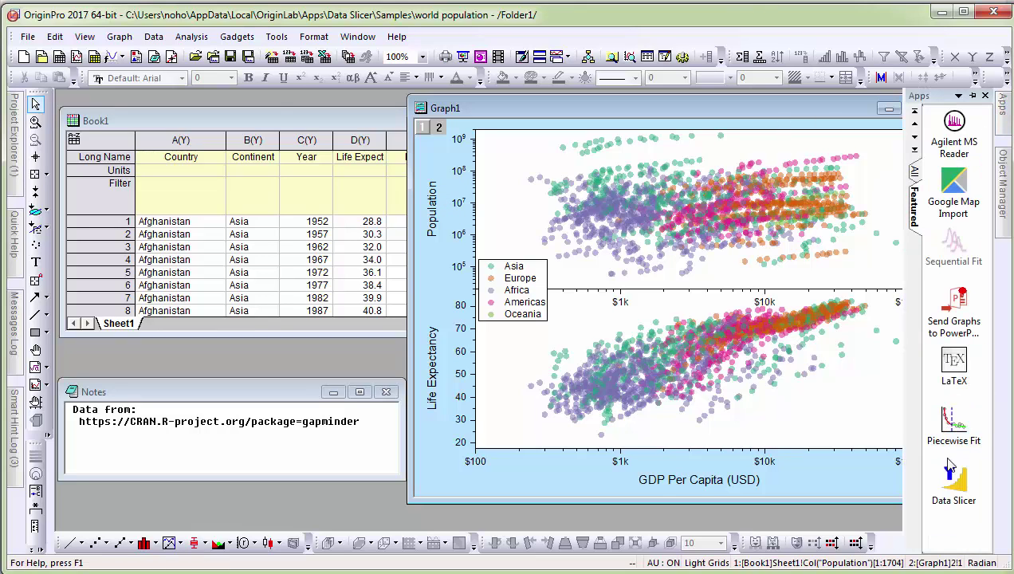
- Launch Data Slicer, widen its column list, and leave Include Plotted Columns unchecked
click(956, 483)
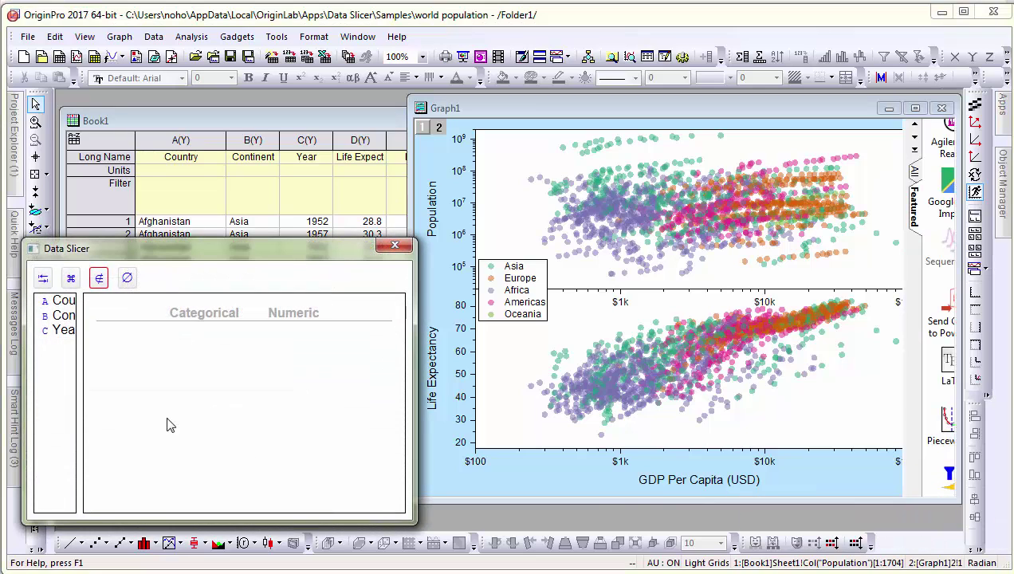
drag(80, 401, 133, 400)
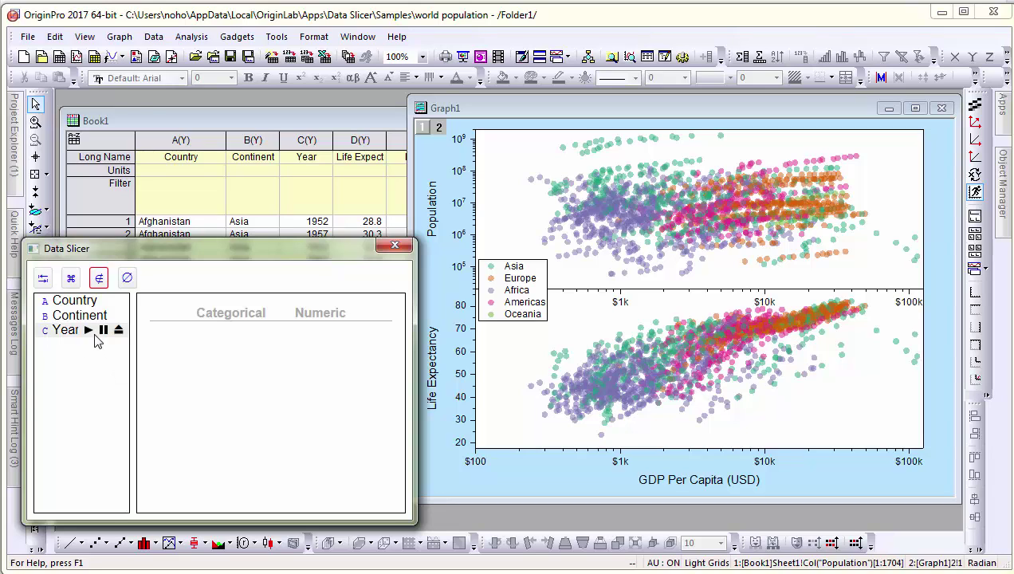
click(100, 278)
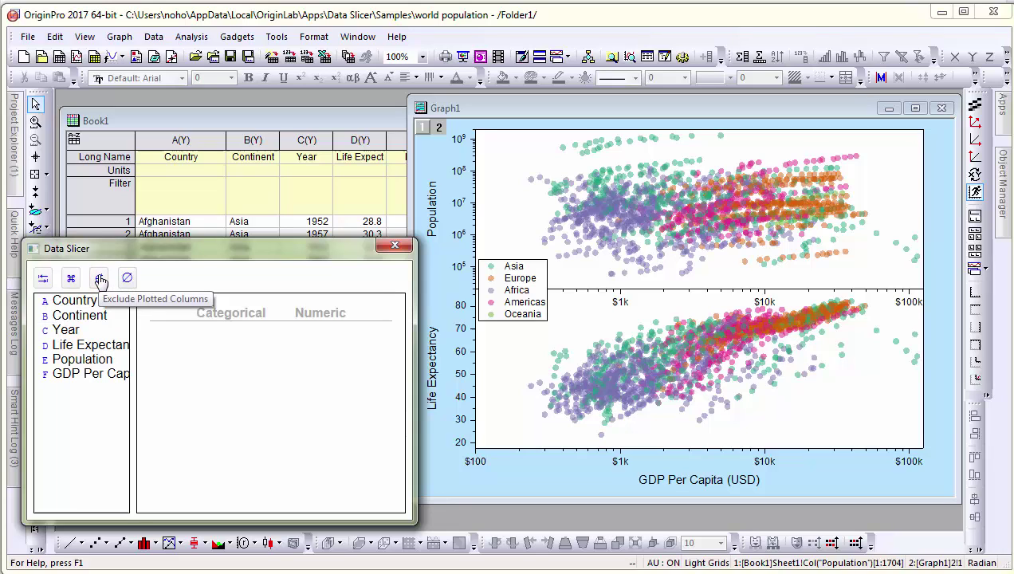
click(100, 278)
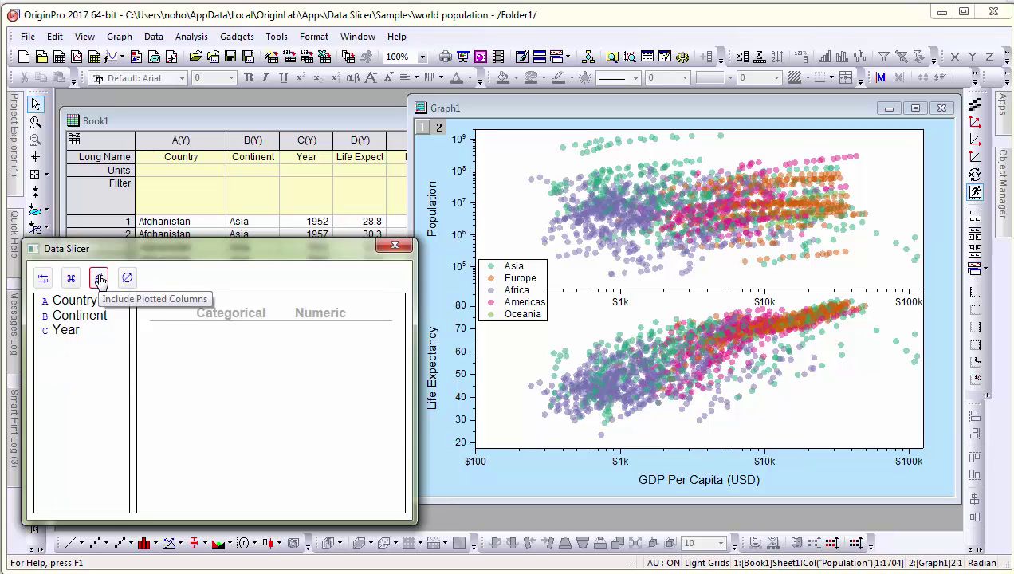
- Filter Continent to Asia, disable and re-enable that filter, then remove it
click(69, 317)
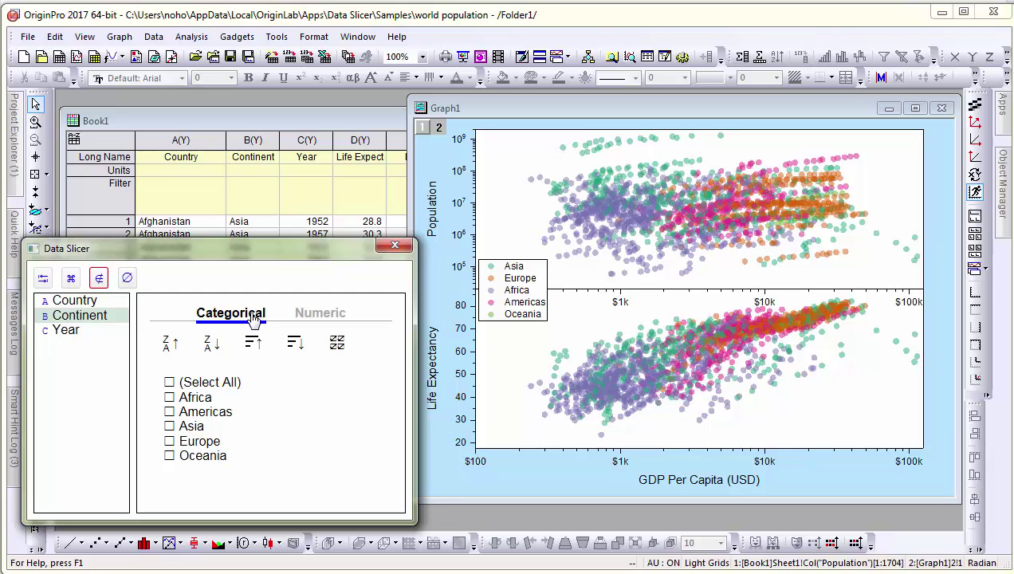
click(170, 427)
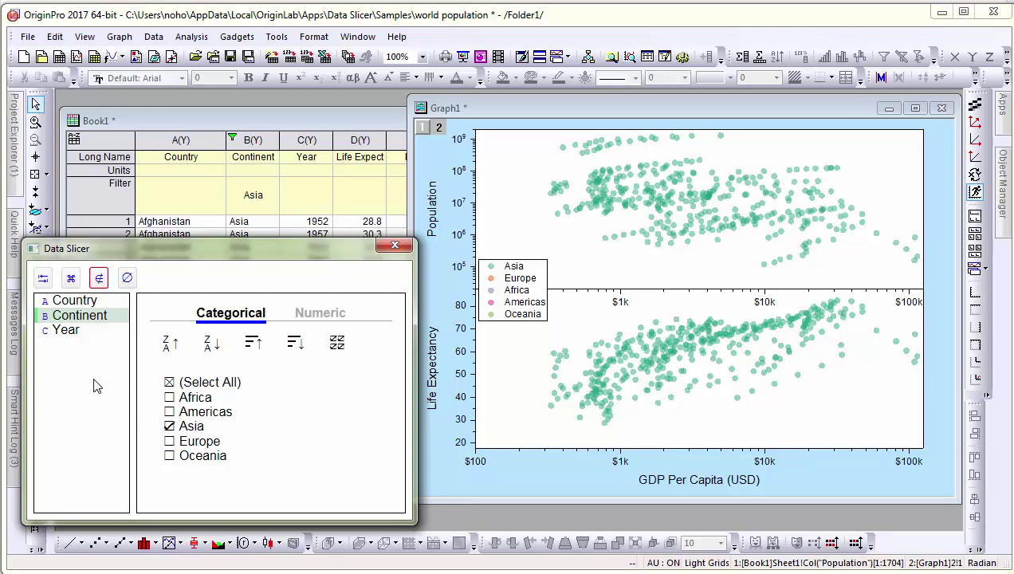
mouse_move(37, 329)
mouse_move(115, 333)
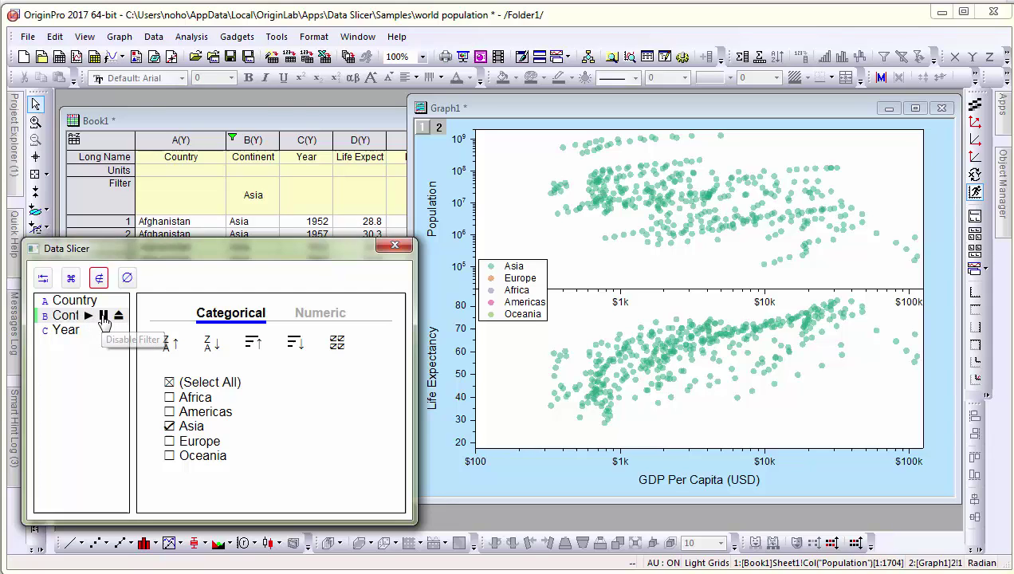
click(103, 316)
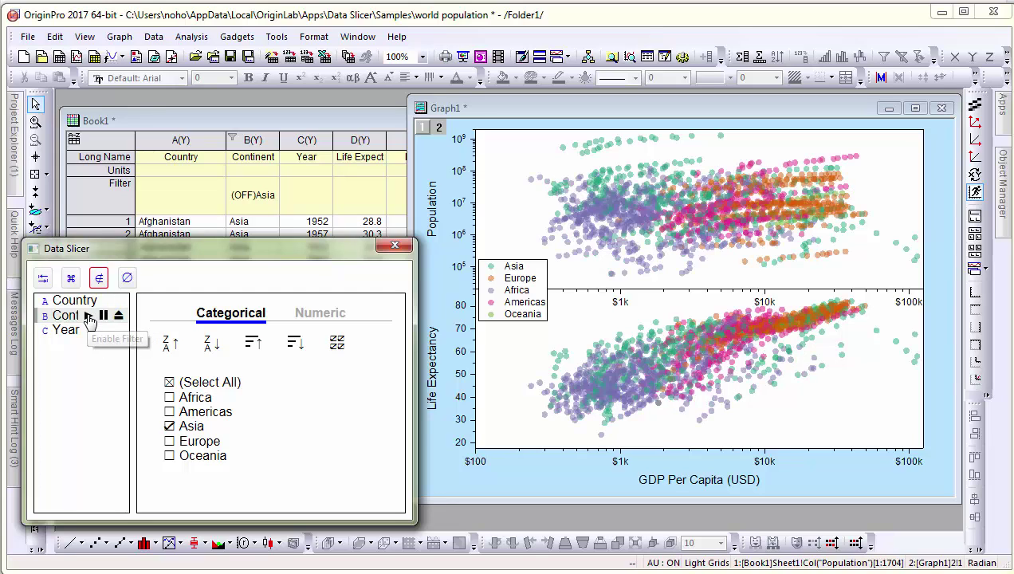
click(88, 315)
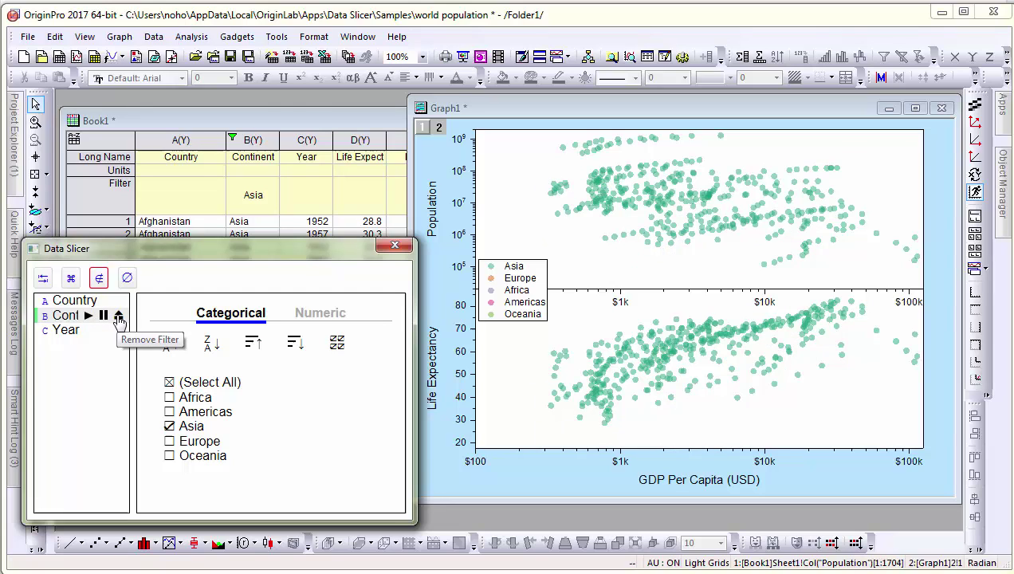
click(118, 316)
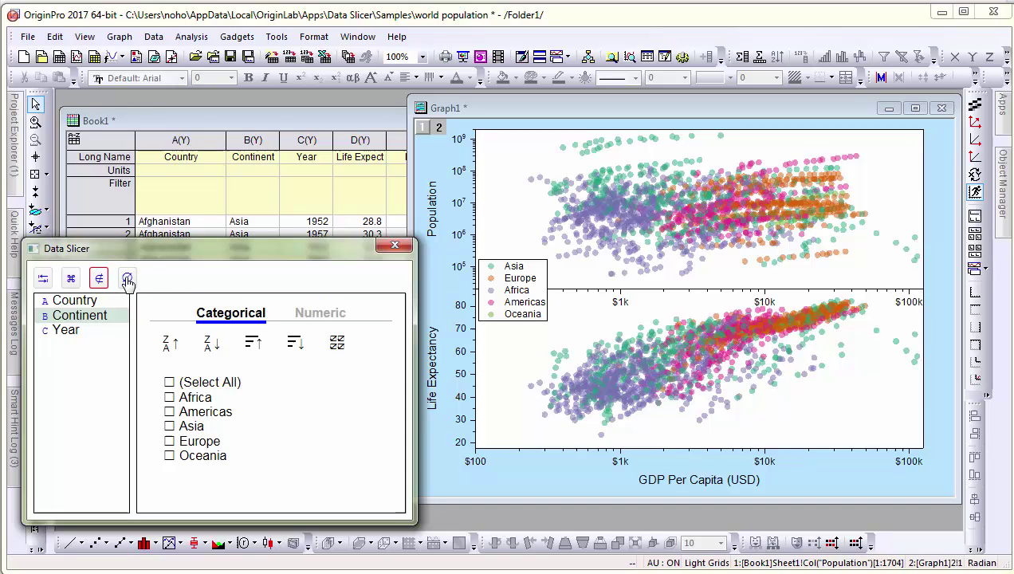
mouse_move(78, 300)
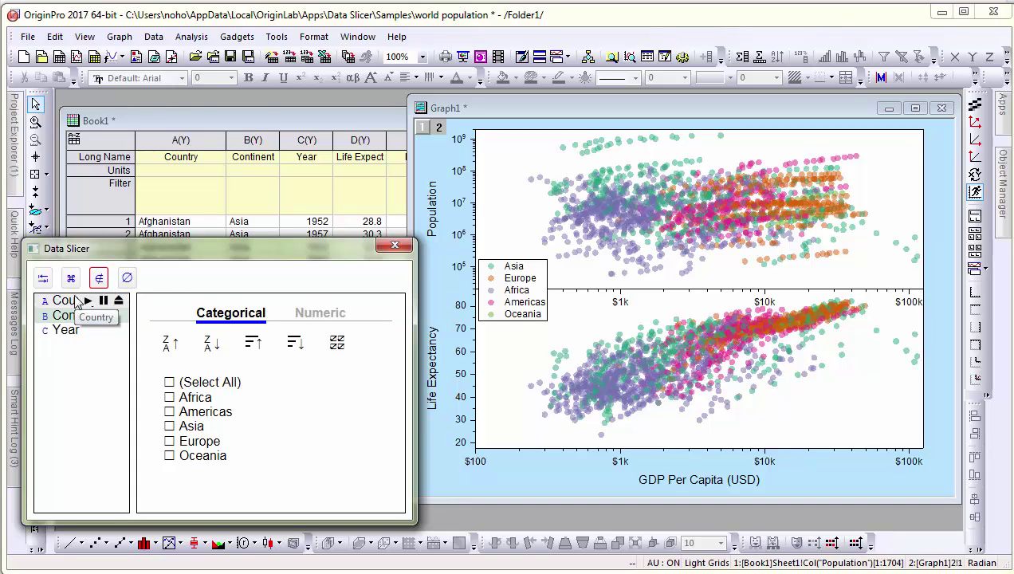
- Filter Country to China, India and United States, then select the Year column
click(72, 303)
scroll(335, 458, down, 5)
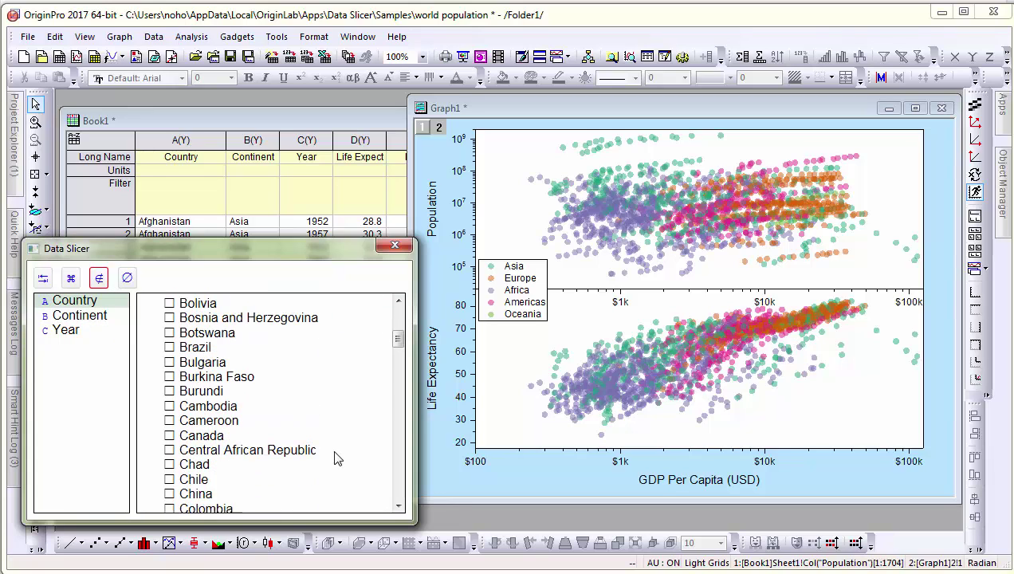
click(169, 485)
scroll(319, 389, down, 10)
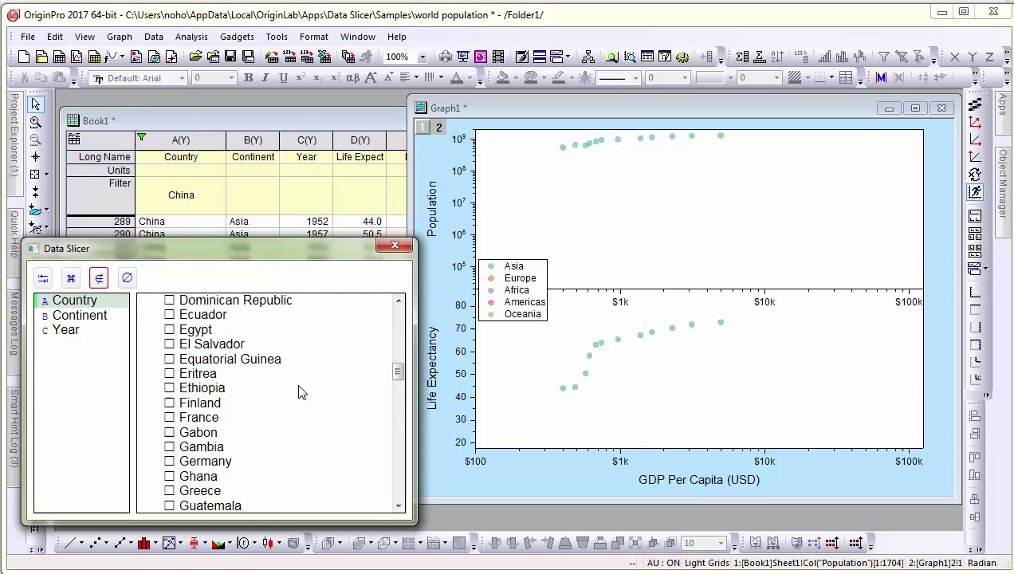
scroll(299, 392, down, 3)
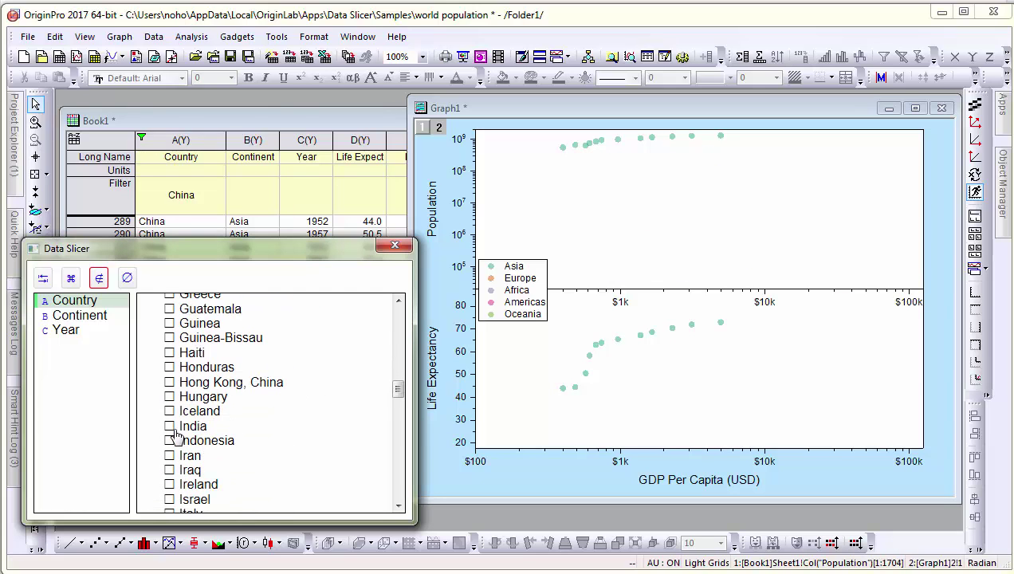
click(169, 427)
scroll(265, 421, down, 15)
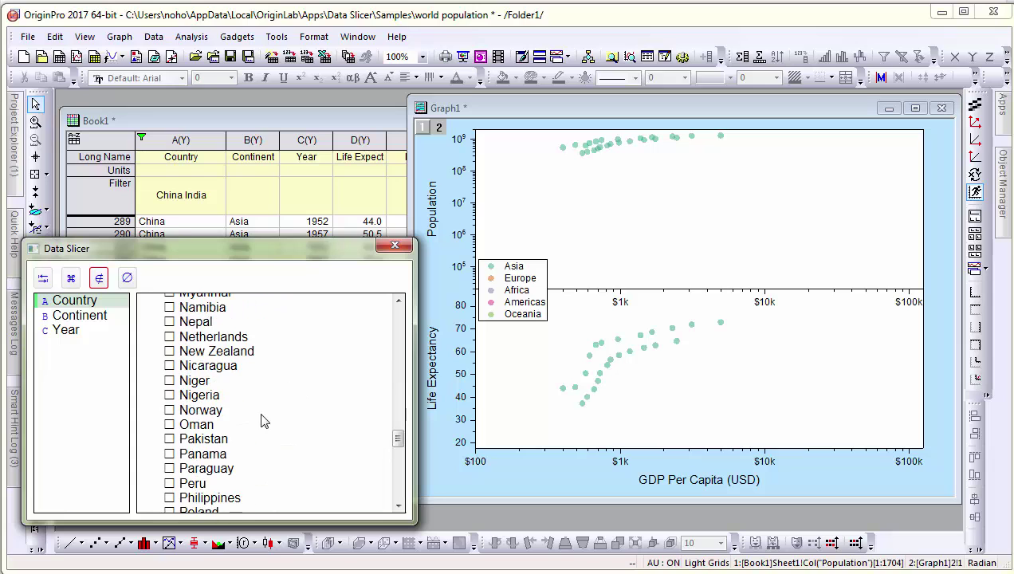
scroll(264, 421, down, 7)
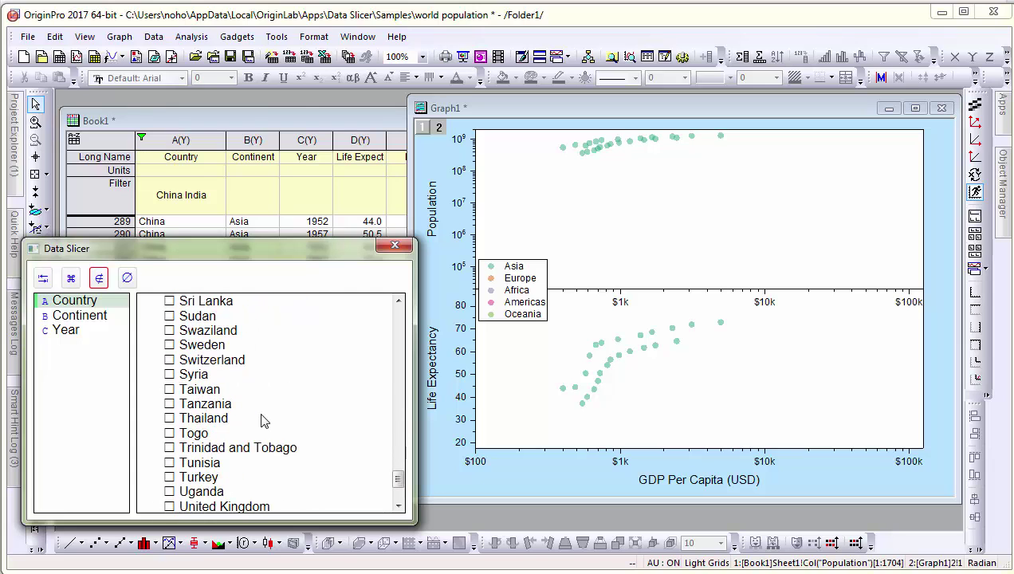
scroll(264, 421, down, 2)
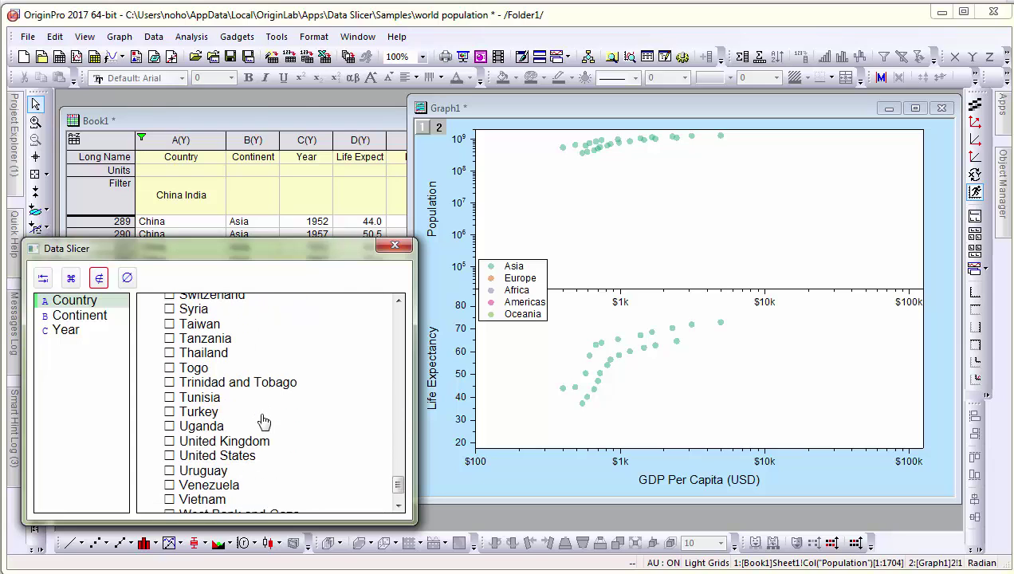
click(169, 458)
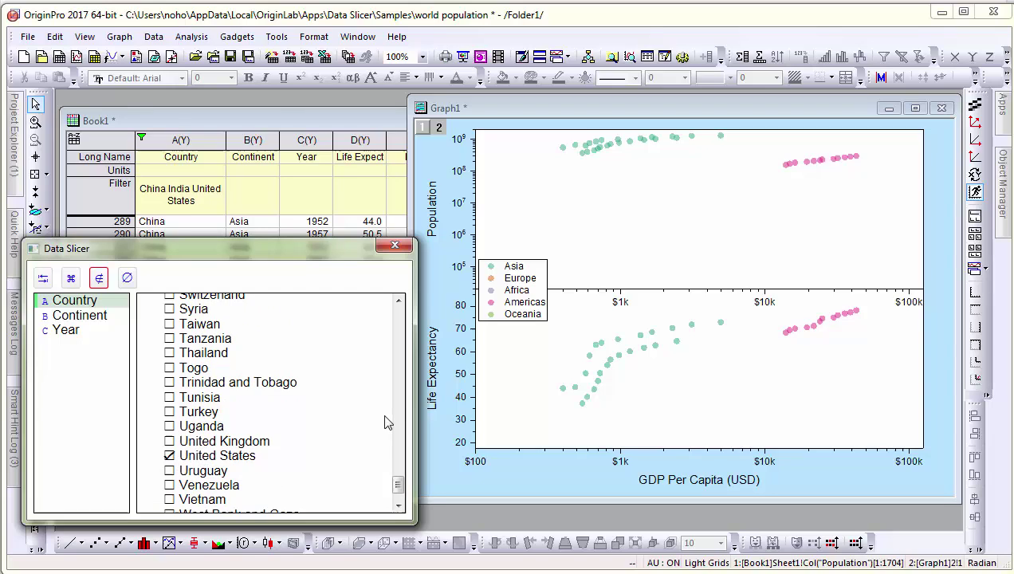
click(67, 332)
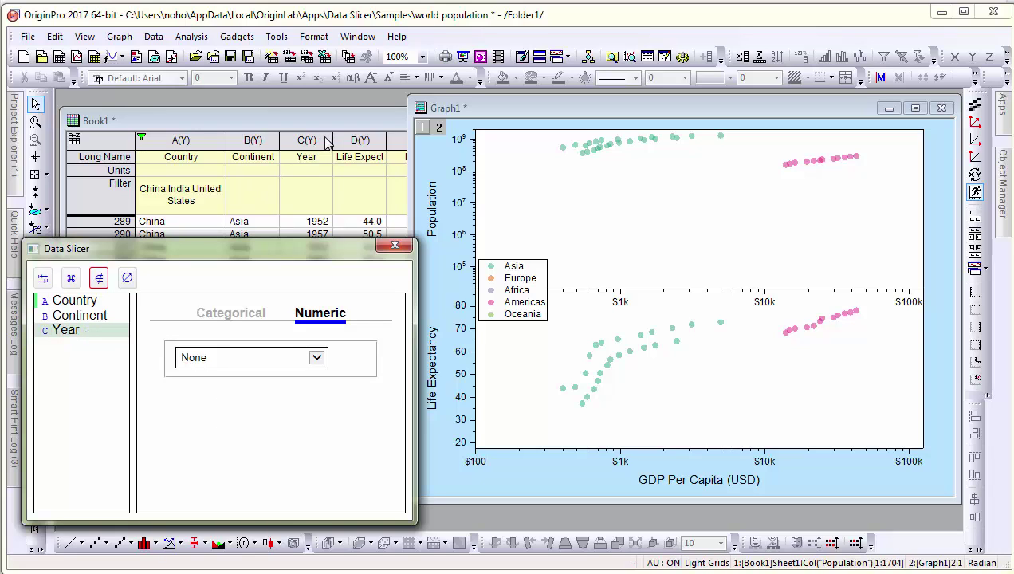
- Set the Year numeric filter to Less Than 2001
click(316, 358)
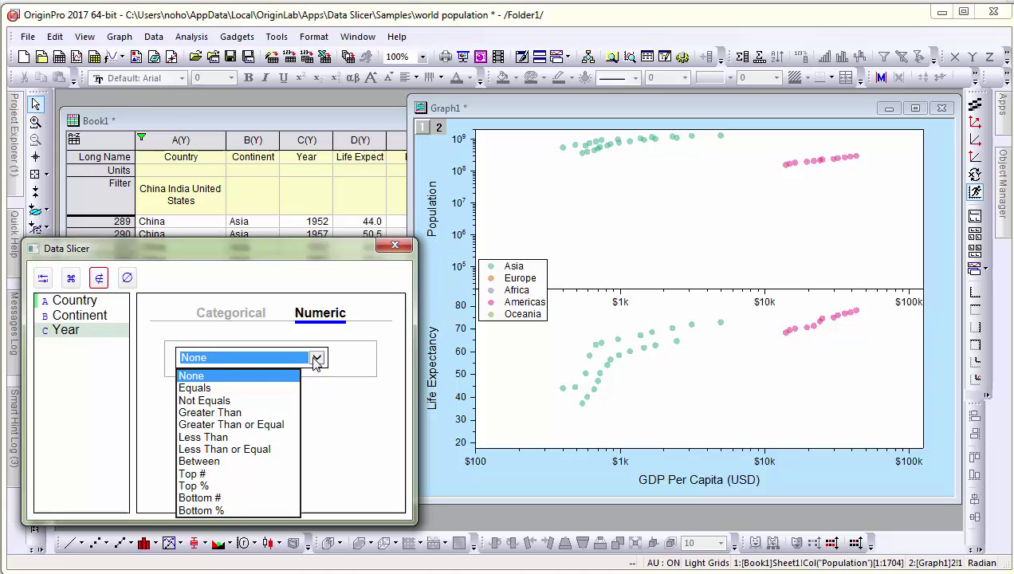
click(228, 441)
drag(339, 410, 218, 411)
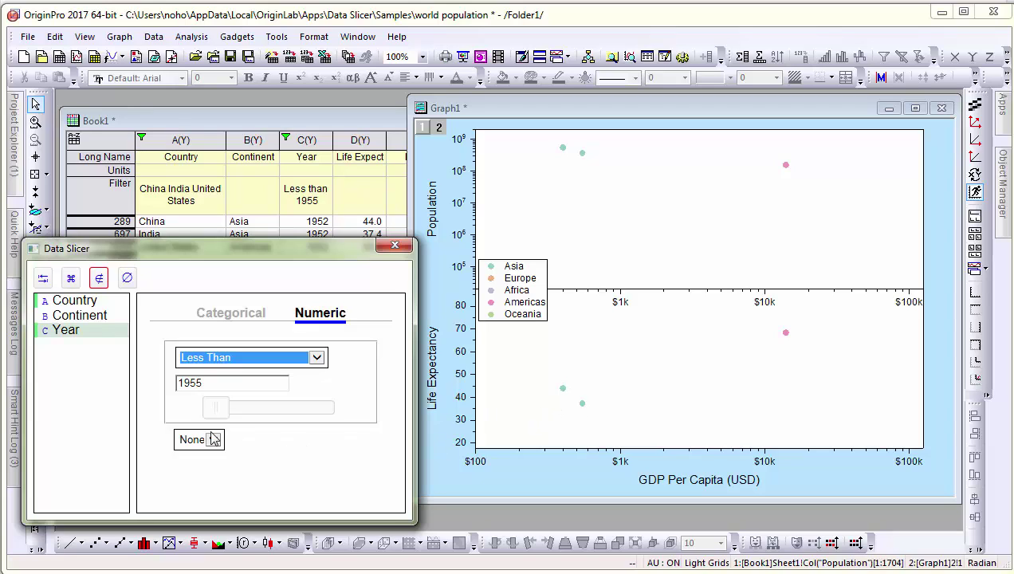
drag(220, 411, 326, 413)
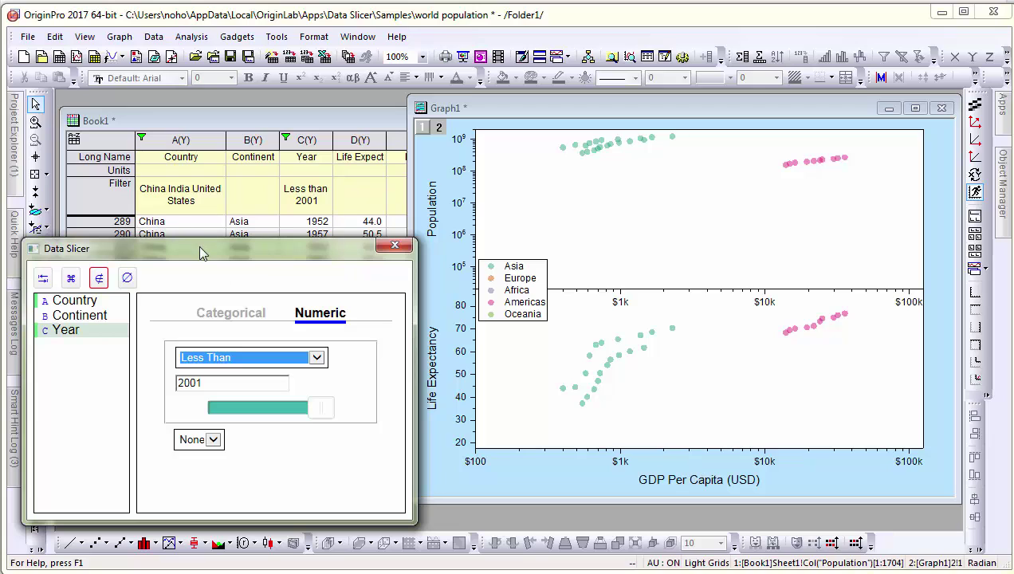
- Bring Book1, then Graph1, to the front and reactivate the Data Slicer panel
click(236, 120)
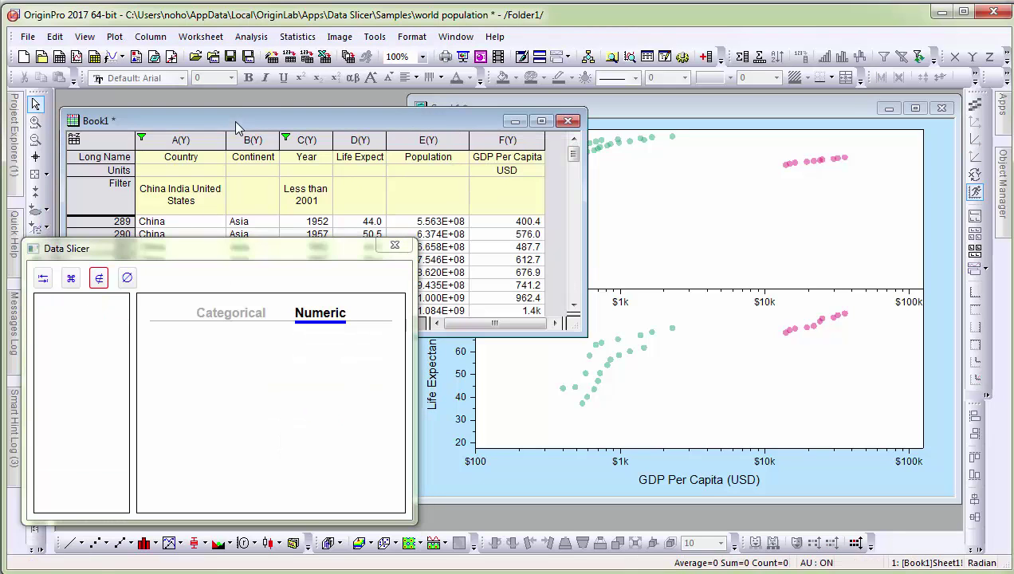
click(598, 108)
click(291, 250)
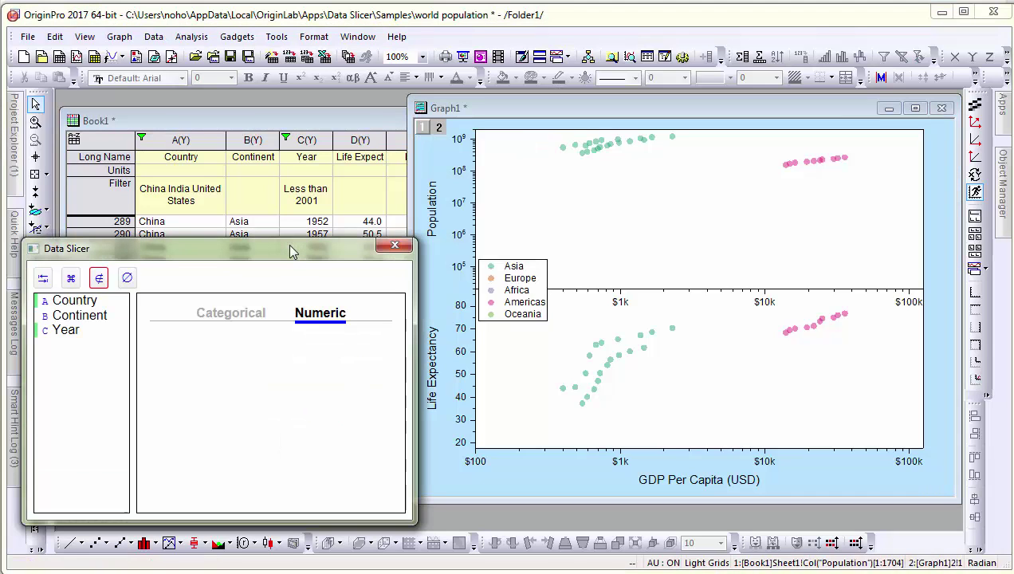
- Start a new project without saving, then open air quality from Recent Projects
click(24, 57)
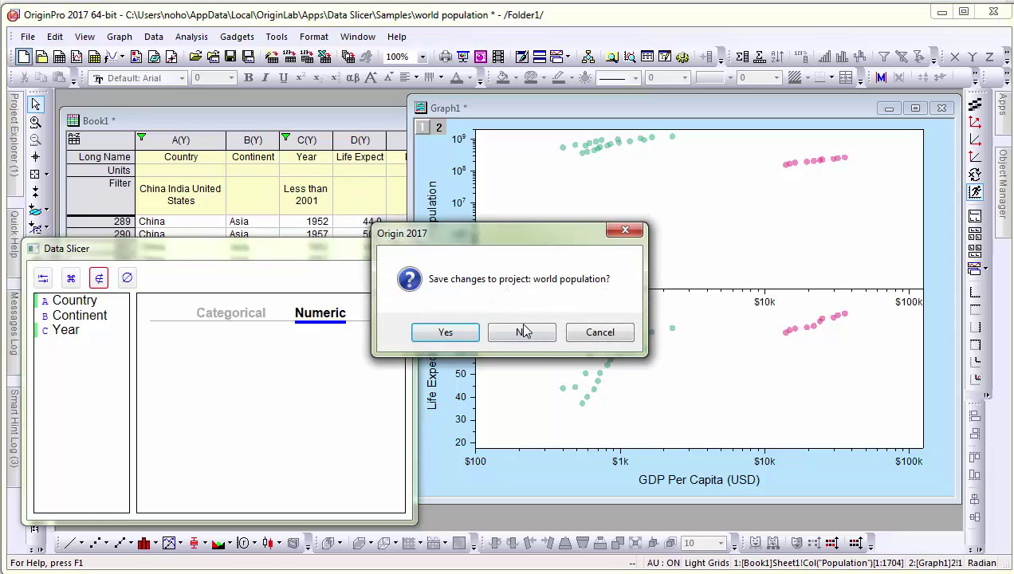
click(525, 331)
click(27, 37)
mouse_move(67, 263)
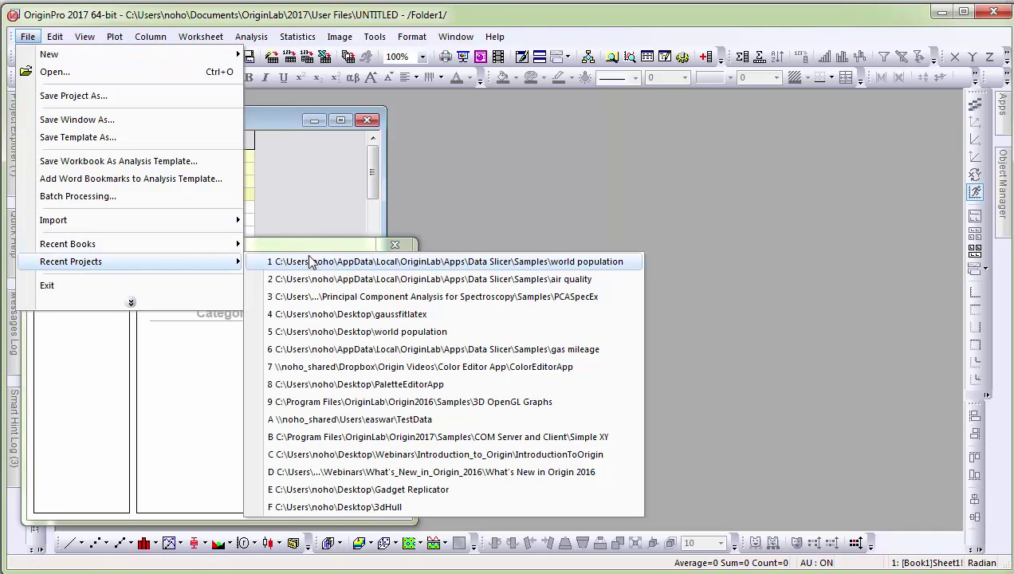
click(336, 286)
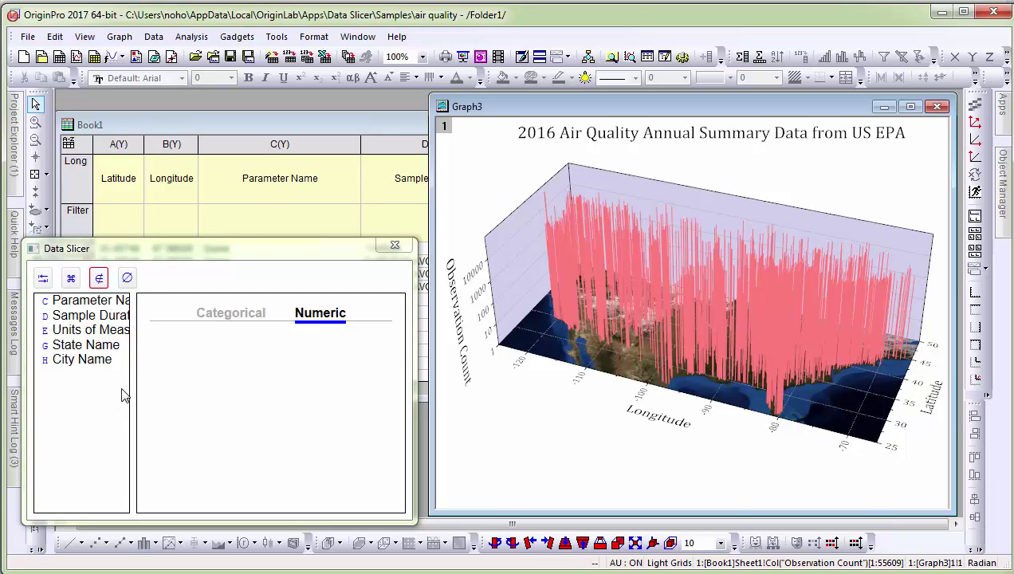
- Sort Parameter Name values by frequency and keep only Ozone, leaving 5450 of 55609 rows
drag(135, 378, 154, 378)
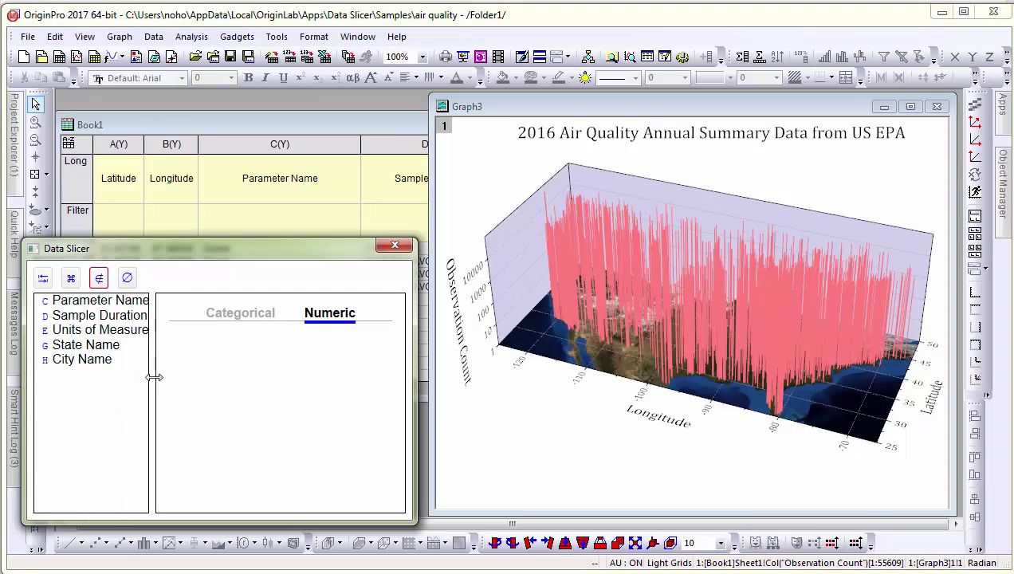
mouse_move(97, 295)
click(80, 303)
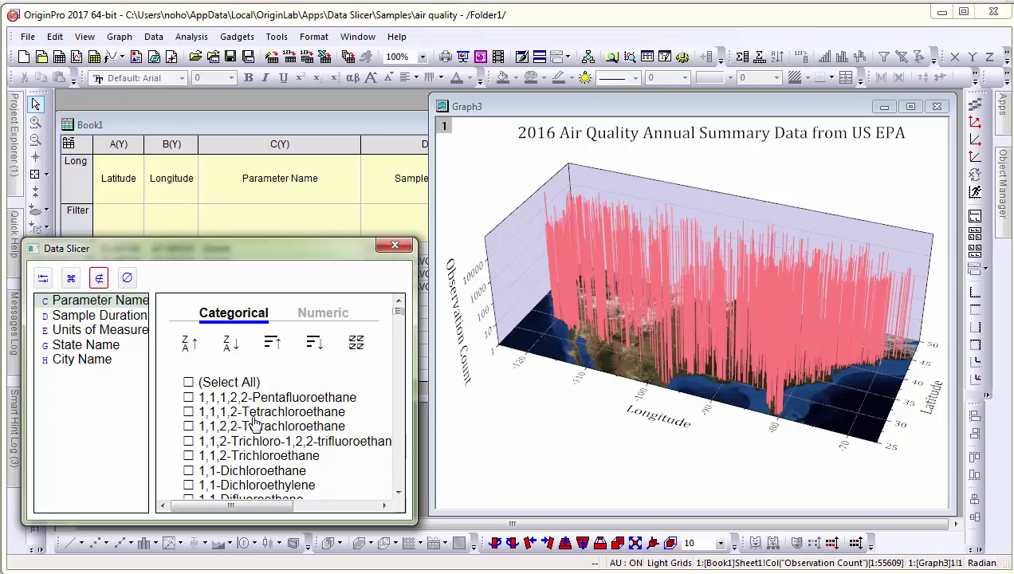
click(312, 344)
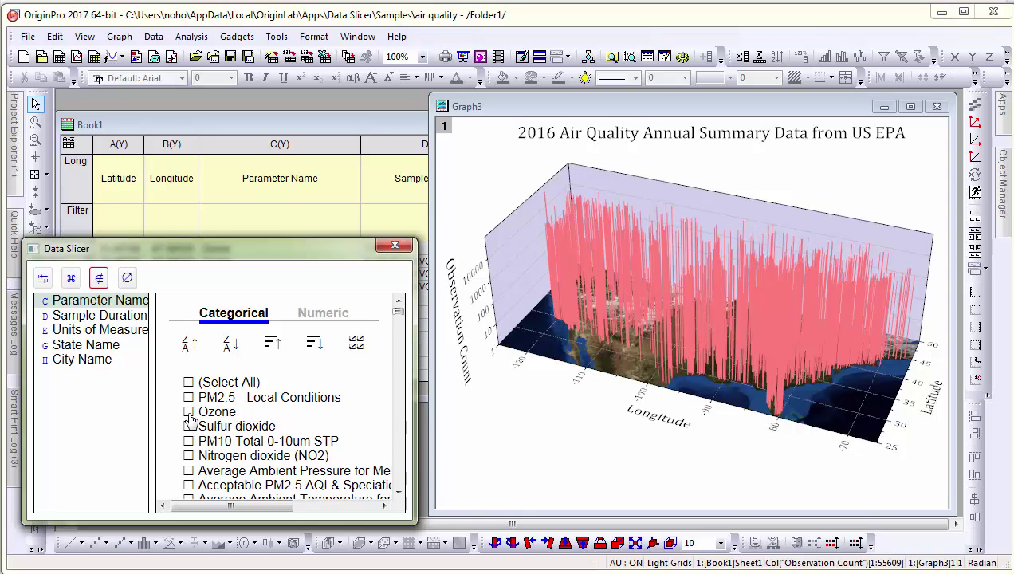
click(189, 413)
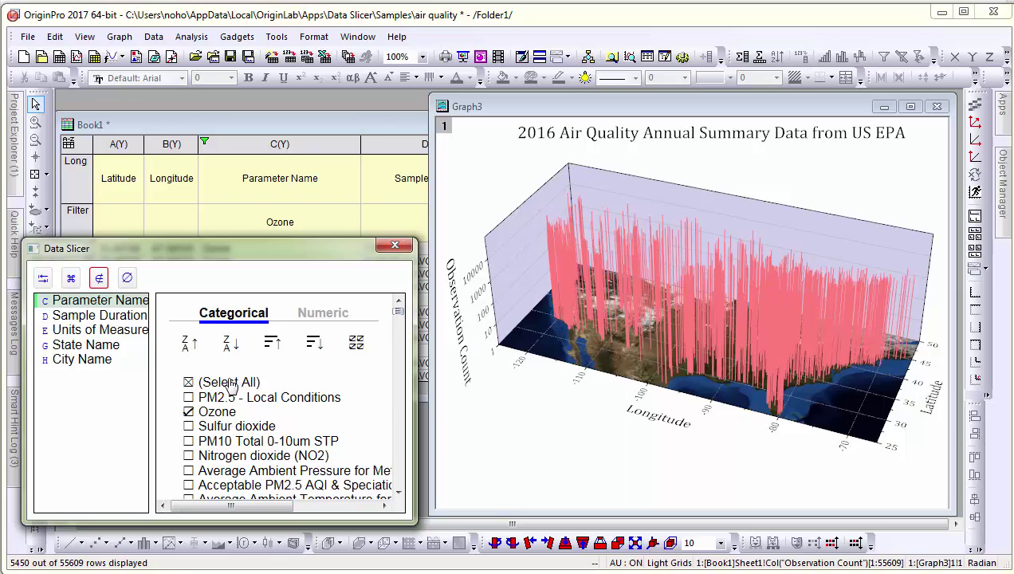
- Uncheck Ozone, check and uncheck Sulfur PM2.5 LC, leaving 0 of 55609 rows shown
click(189, 412)
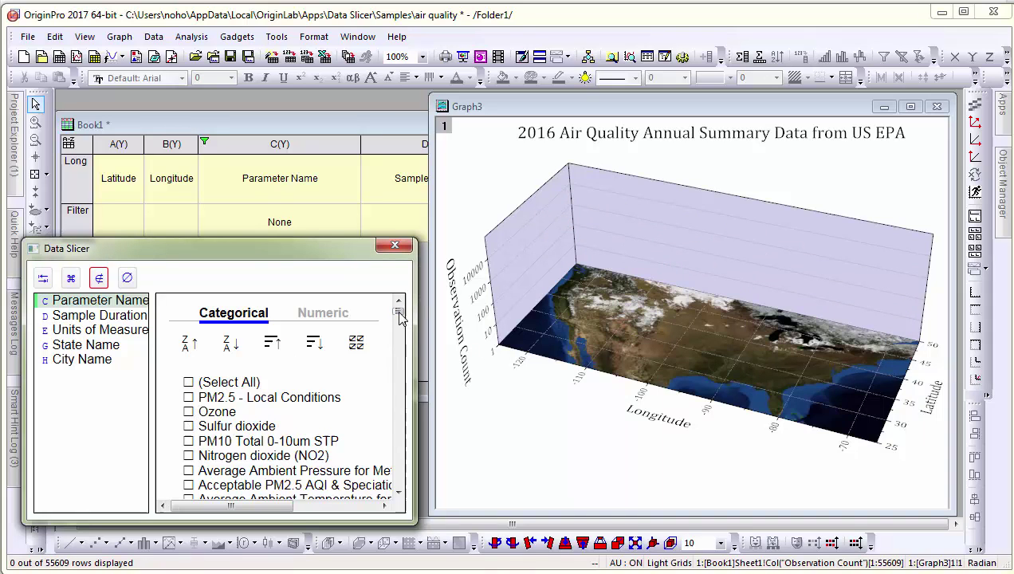
drag(398, 312, 399, 343)
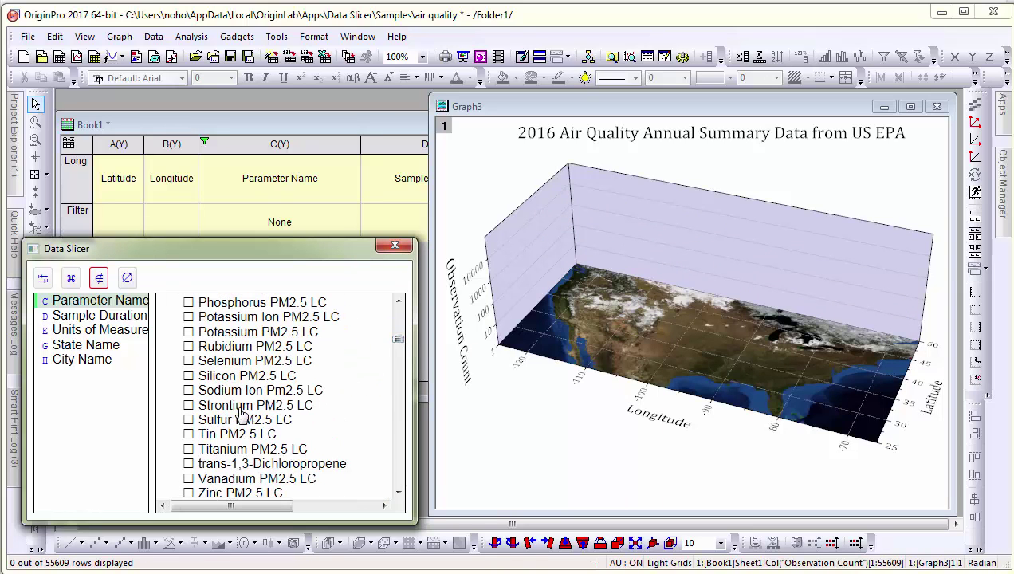
click(188, 420)
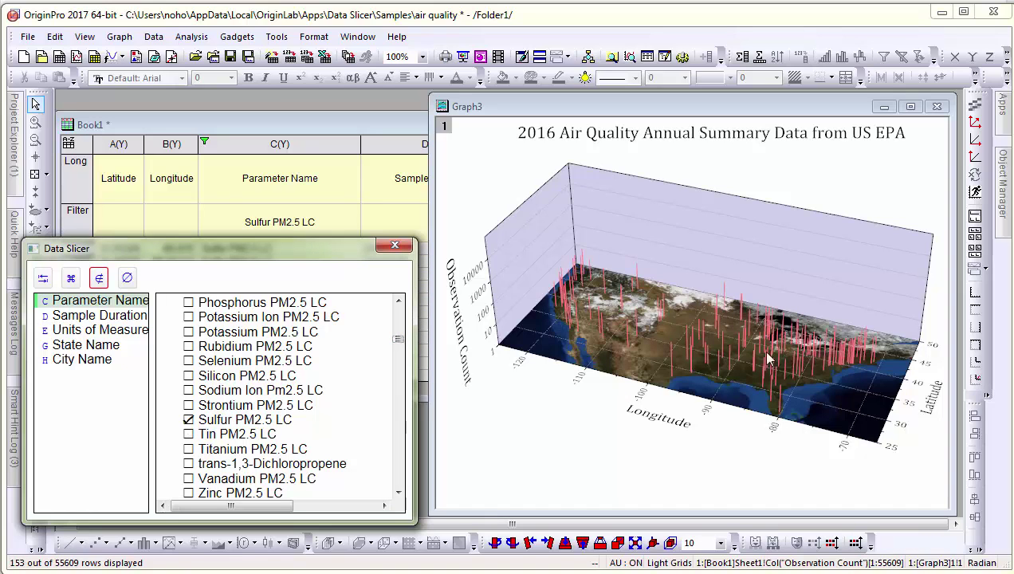
click(189, 421)
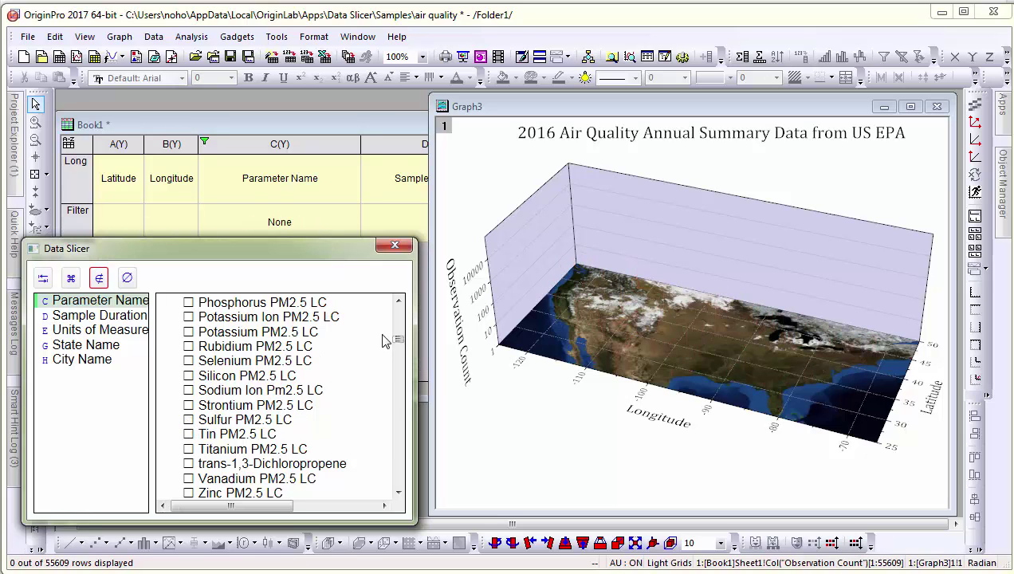
drag(397, 341, 399, 308)
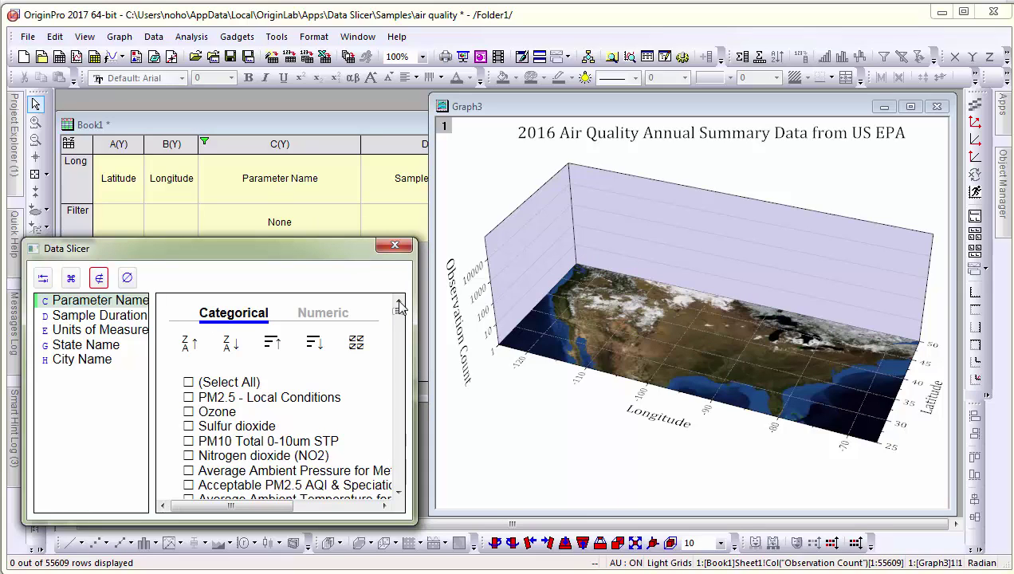